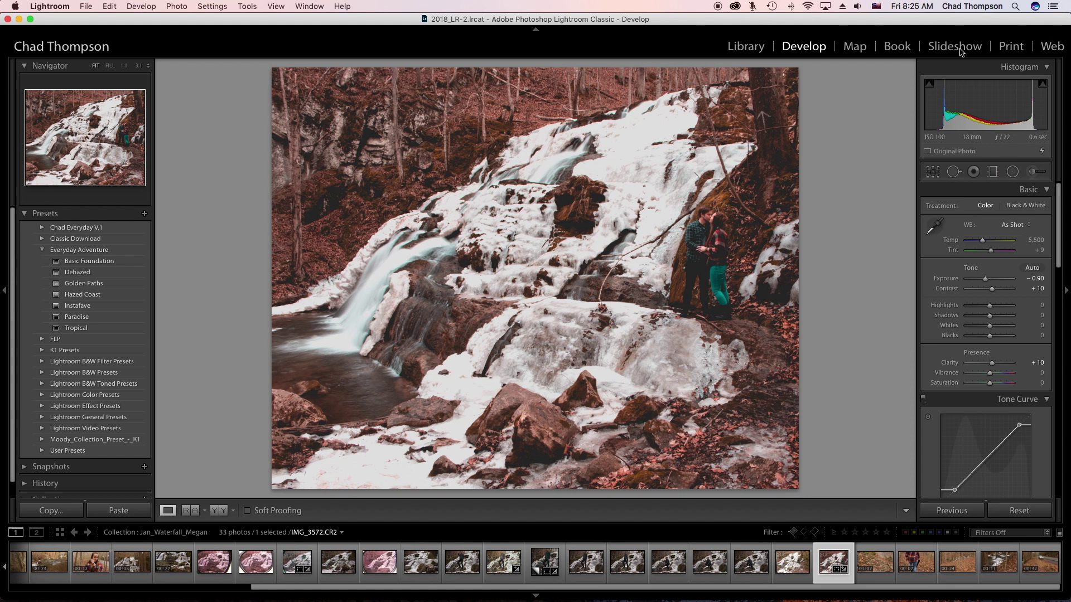
Step: Open the File menu for the edited waterfall photo IMG_3572.CR2
{"action": "left_click", "coordinate": [90, 9]}
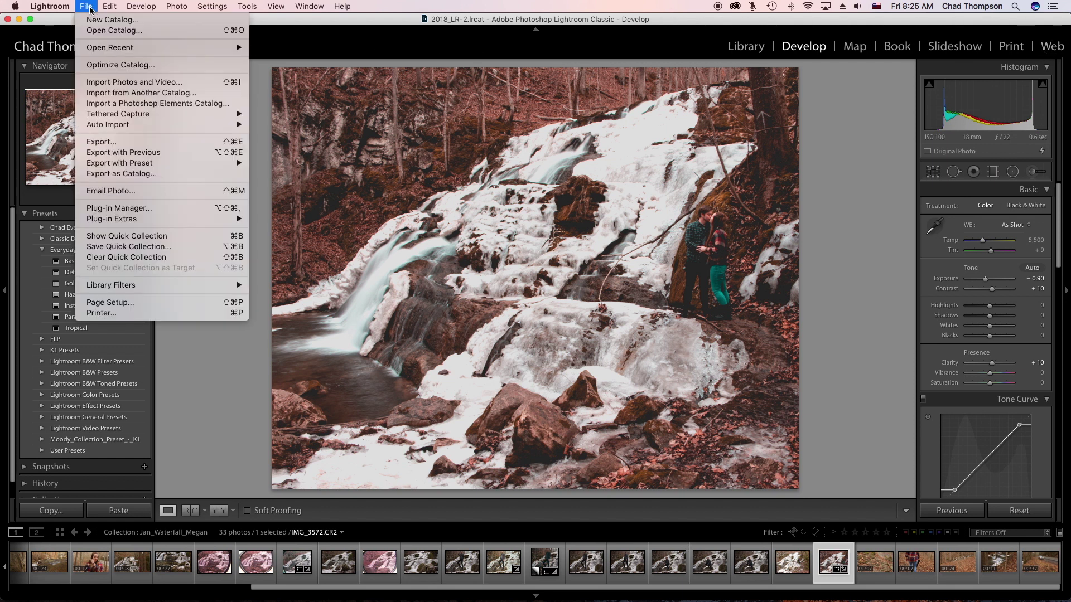
Step: Start exporting the waterfall photo and rename the Put in Subfolder folder to 'Web'
{"action": "left_click", "coordinate": [109, 142]}
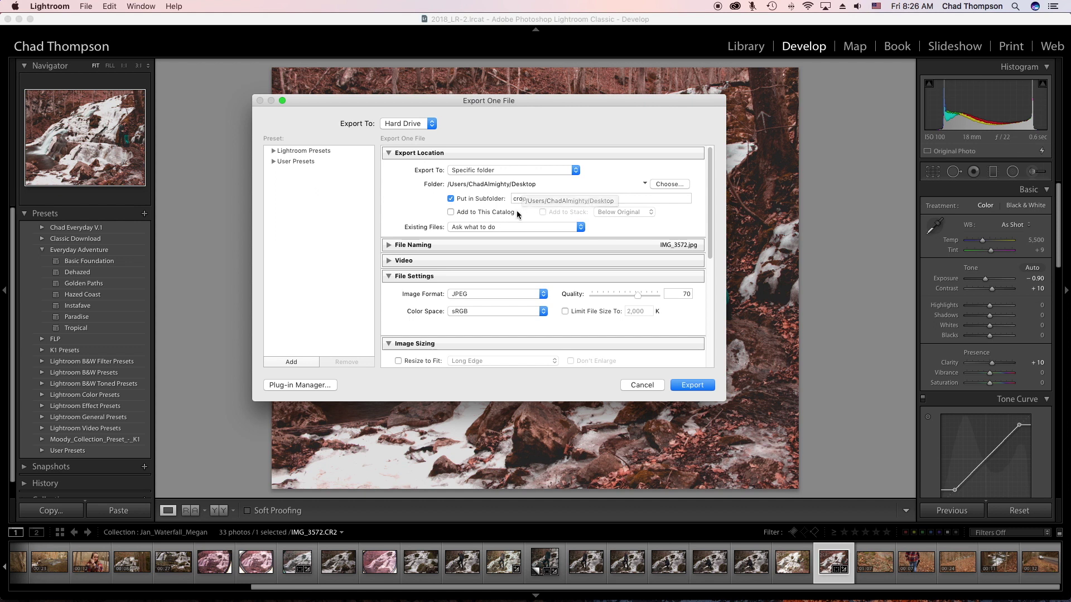
{"action": "double_click", "coordinate": [539, 199]}
{"action": "type", "text": "Web"}
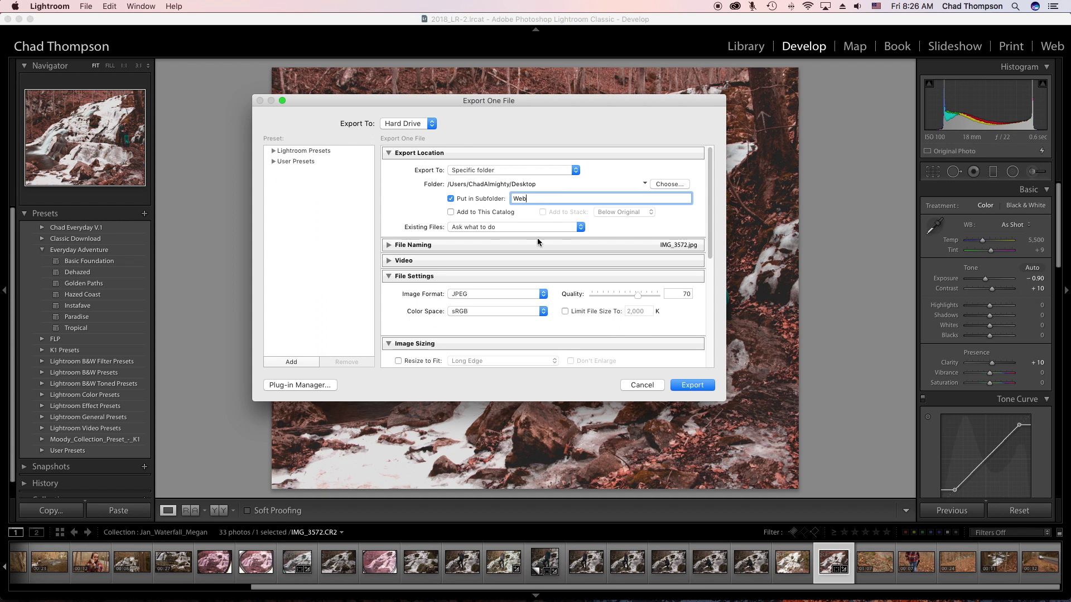
Step: Expand and collapse the File Naming section to check the export name
{"action": "scroll", "coordinate": [590, 229], "scroll_direction": "down", "scroll_amount": 2}
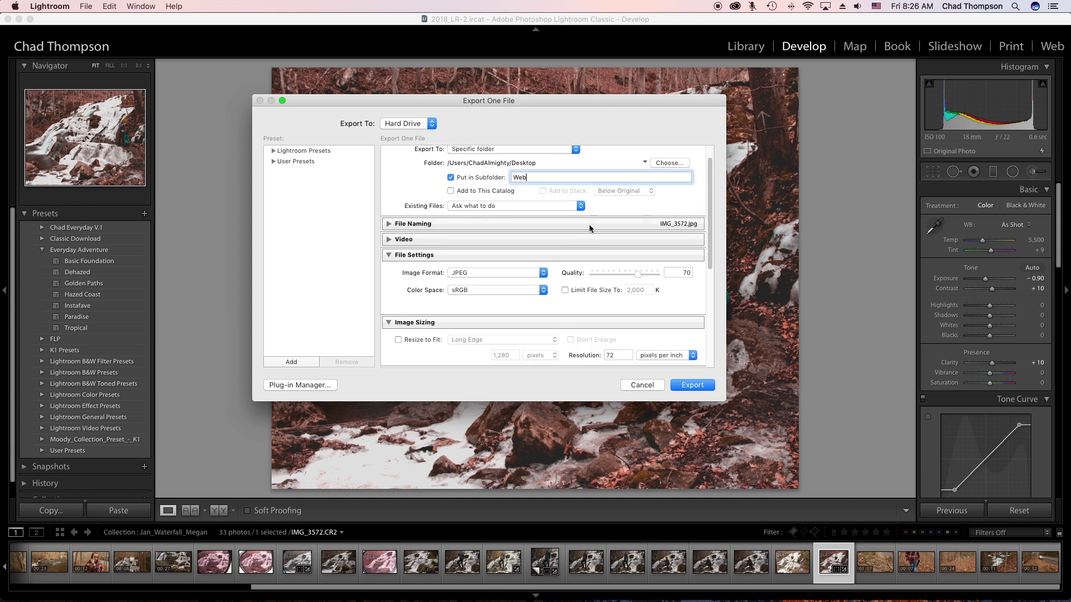
{"action": "scroll", "coordinate": [590, 229], "scroll_direction": "down", "scroll_amount": 2}
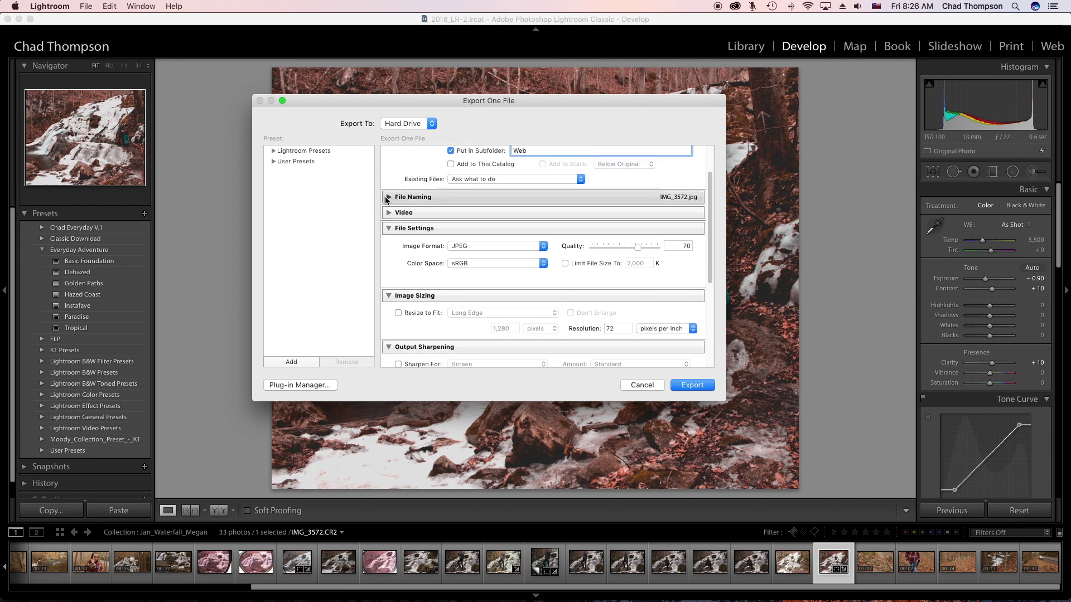
{"action": "left_click", "coordinate": [387, 198]}
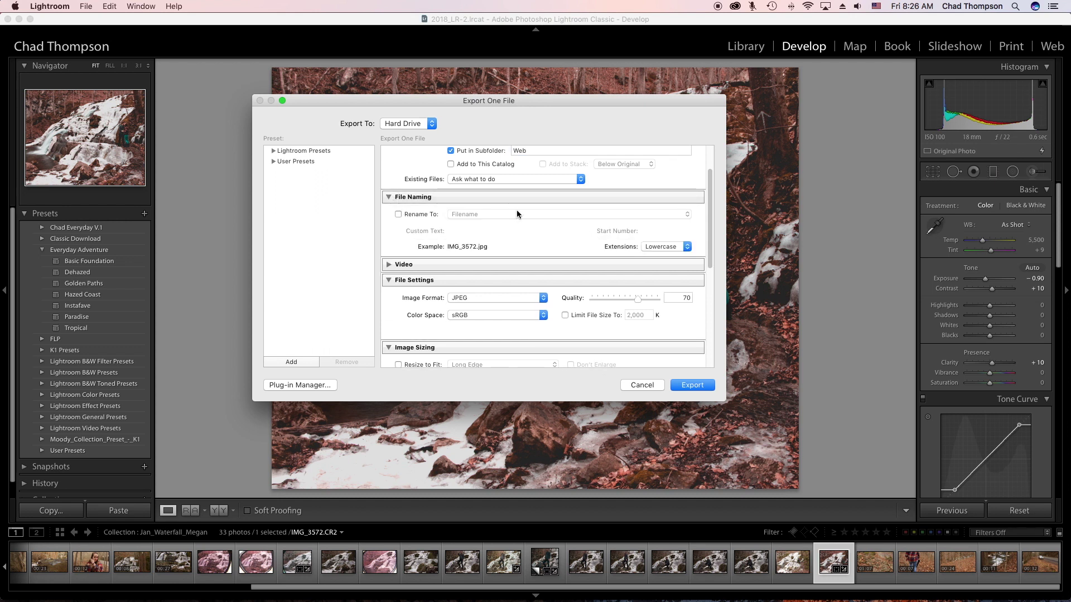
{"action": "left_click", "coordinate": [404, 199]}
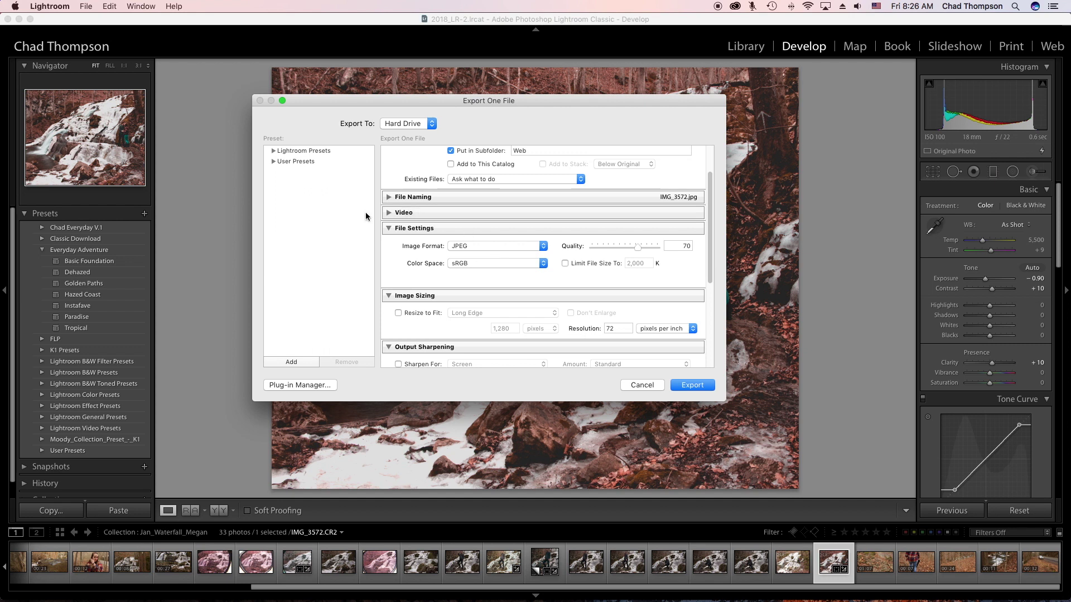
{"action": "scroll", "coordinate": [452, 218], "scroll_direction": "down", "scroll_amount": 3}
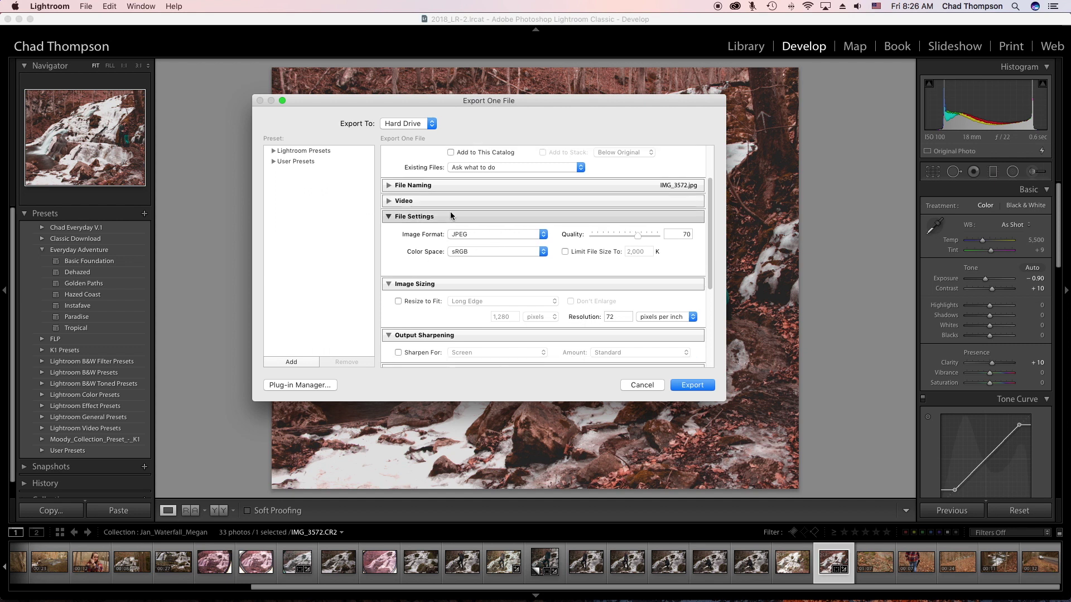
{"action": "scroll", "coordinate": [426, 196], "scroll_direction": "down", "scroll_amount": 1}
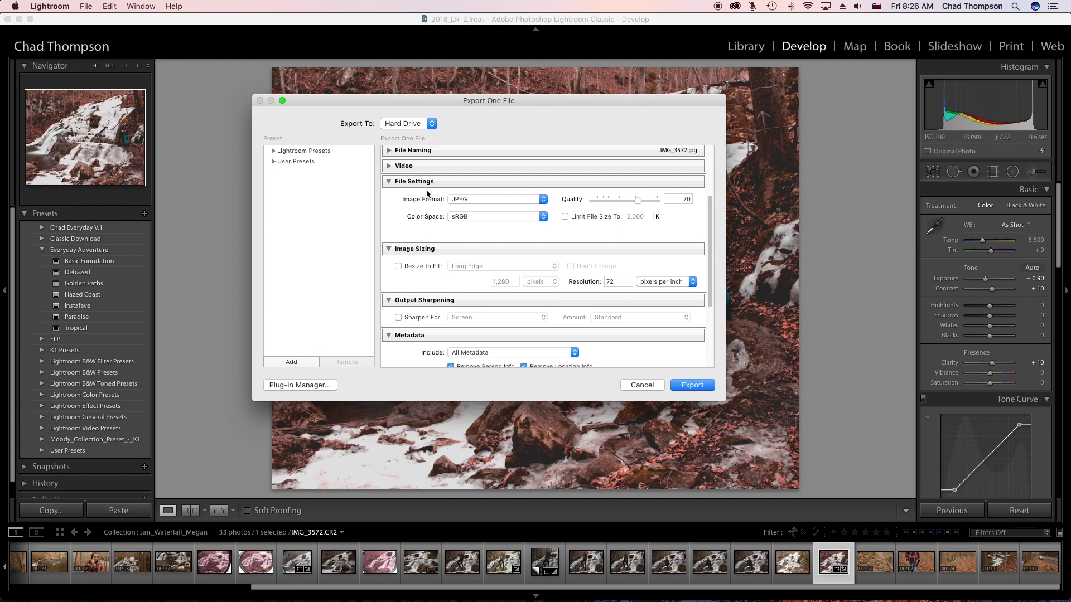
{"action": "left_click", "coordinate": [481, 199]}
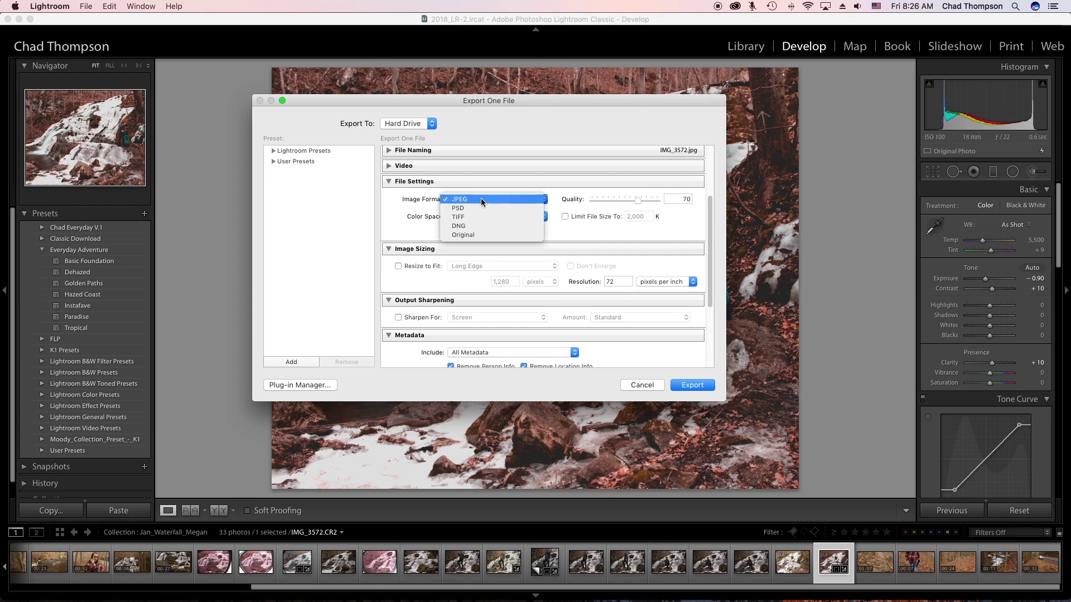
{"action": "left_click", "coordinate": [480, 199]}
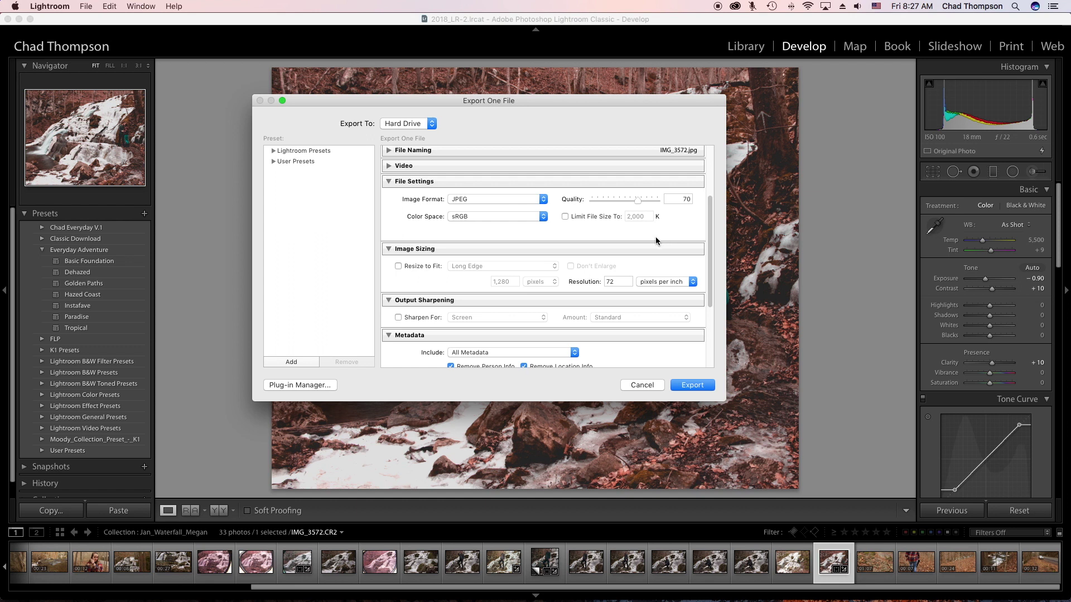
{"action": "left_click_drag", "start_coordinate": [638, 200], "coordinate": [705, 204]}
{"action": "double_click", "coordinate": [684, 200]}
{"action": "type", "text": "70"}
{"action": "left_click", "coordinate": [673, 226]}
{"action": "scroll", "coordinate": [591, 232], "scroll_direction": "down", "scroll_amount": 3}
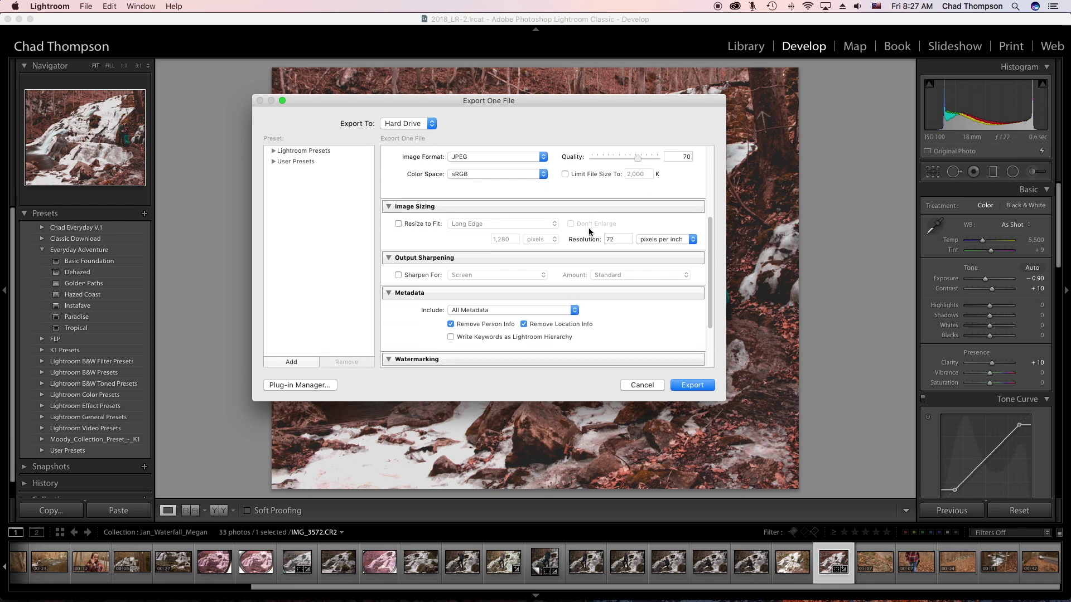
{"action": "scroll", "coordinate": [558, 229], "scroll_direction": "down", "scroll_amount": 1}
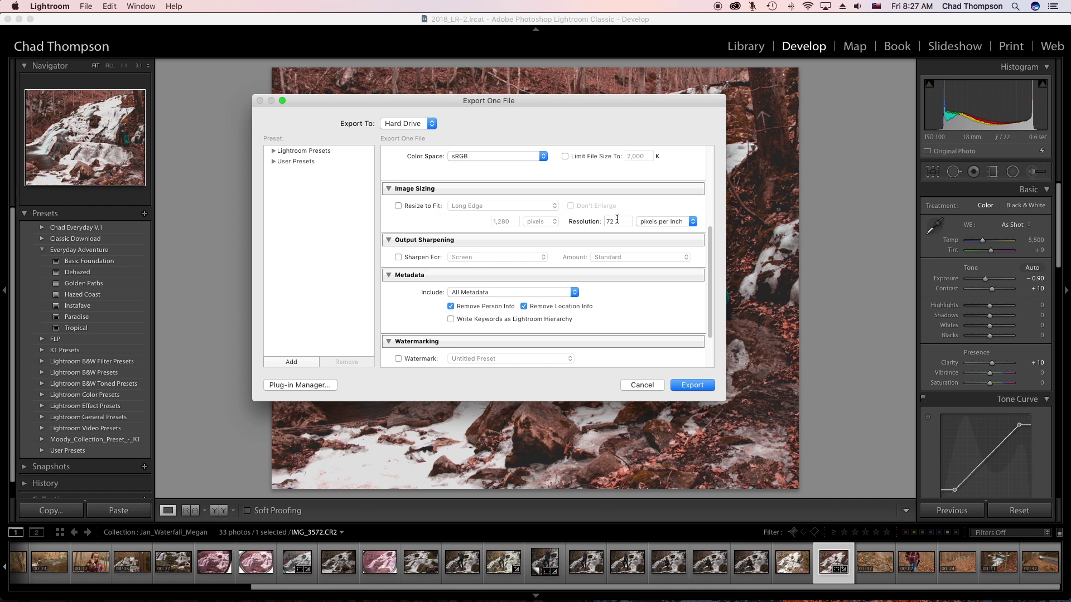
{"action": "left_click", "coordinate": [657, 225]}
{"action": "left_click", "coordinate": [661, 219]}
{"action": "scroll", "coordinate": [628, 199], "scroll_direction": "down", "scroll_amount": 3}
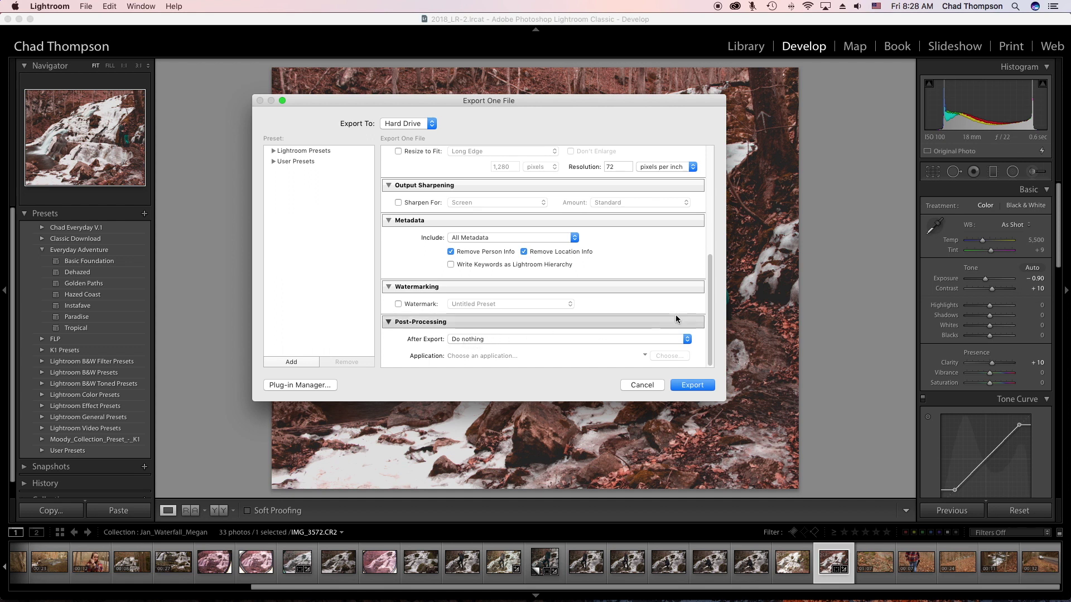
{"action": "scroll", "coordinate": [644, 317], "scroll_direction": "up", "scroll_amount": 1}
{"action": "scroll", "coordinate": [644, 317], "scroll_direction": "up", "scroll_amount": 10}
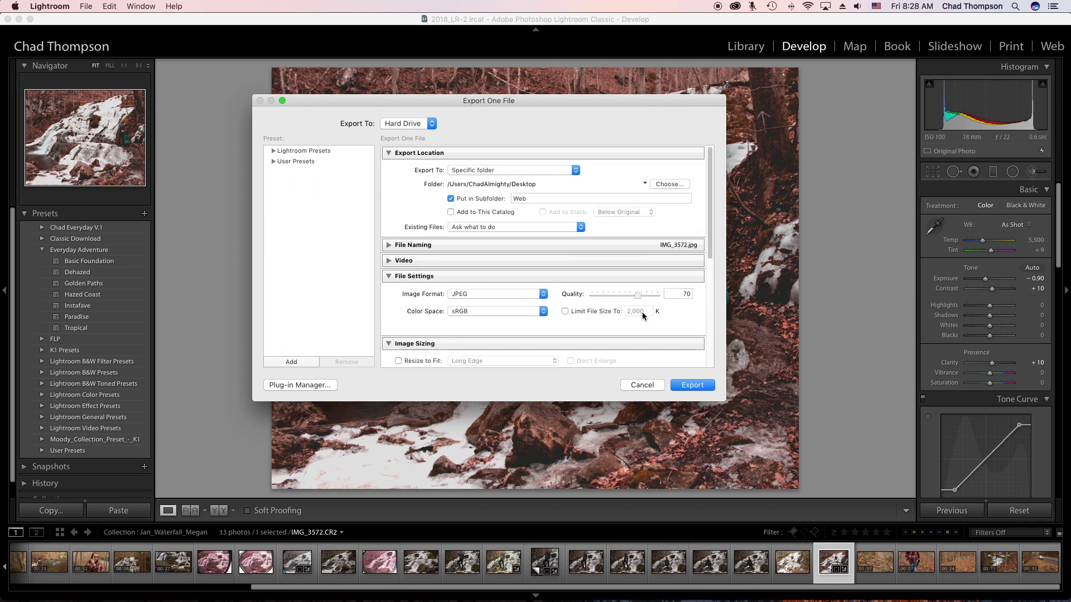
{"action": "left_click", "coordinate": [683, 385]}
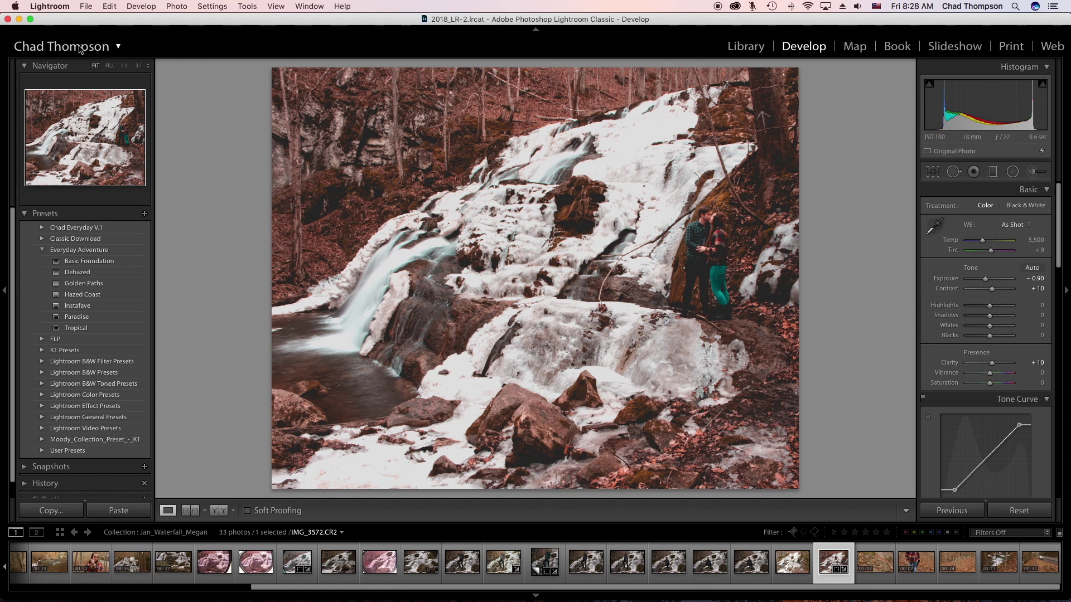
Step: Hide Lightroom's panels with Shift+Tab, then minimize Lightroom and the browser to reveal the desktop
{"action": "key", "text": "shift+Tab"}
{"action": "left_click", "coordinate": [18, 20]}
{"action": "left_click", "coordinate": [21, 20]}
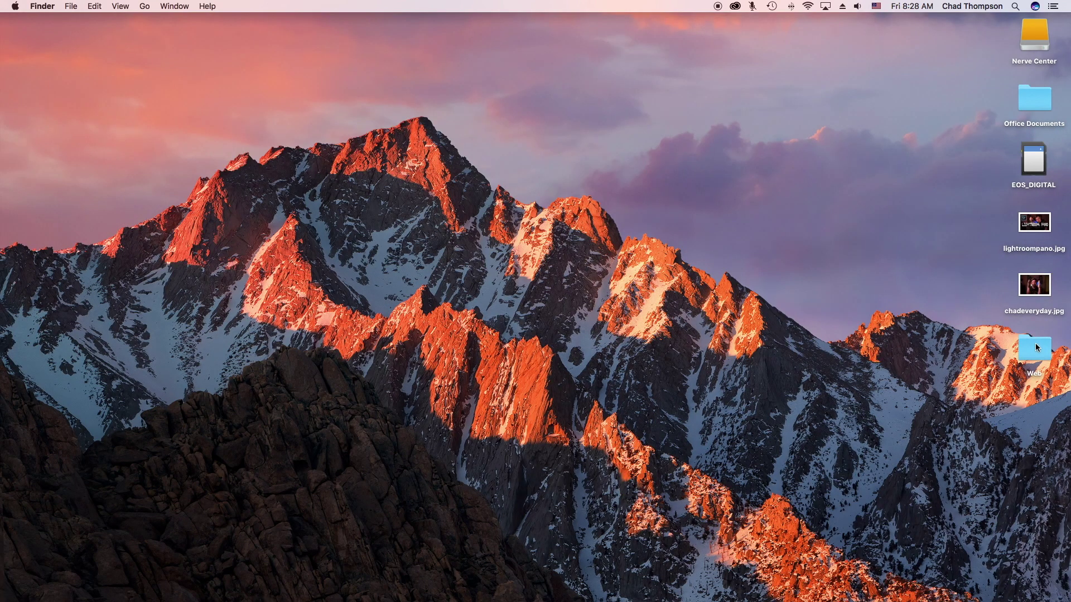
Step: Open the Desktop Web folder and Quick Look preview the exported IMG_3572.jpg
{"action": "double_click", "coordinate": [1031, 350]}
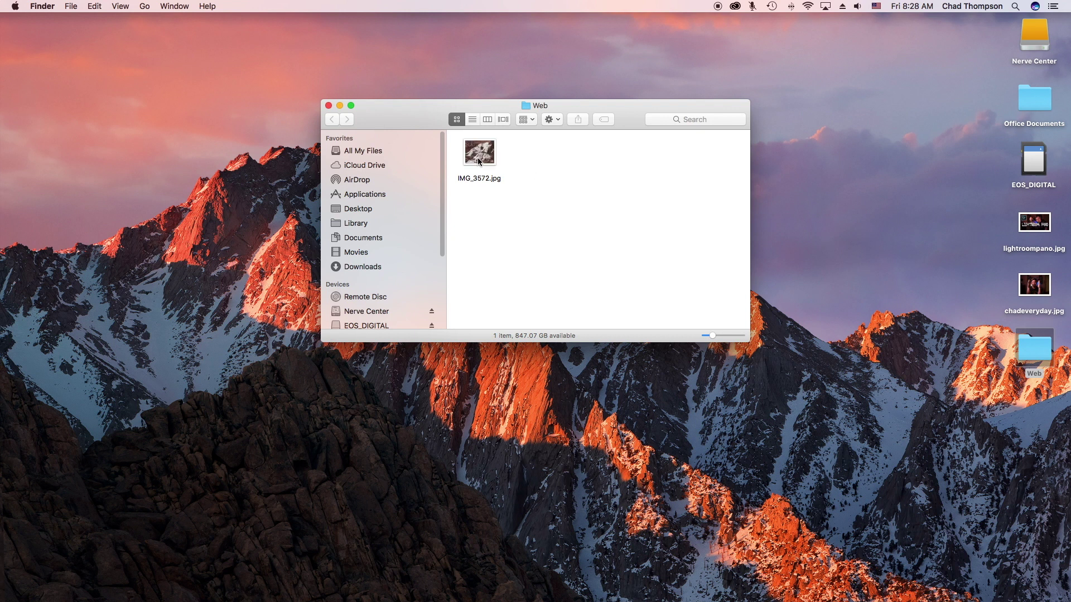
{"action": "left_click", "coordinate": [478, 159]}
{"action": "key", "text": "space"}
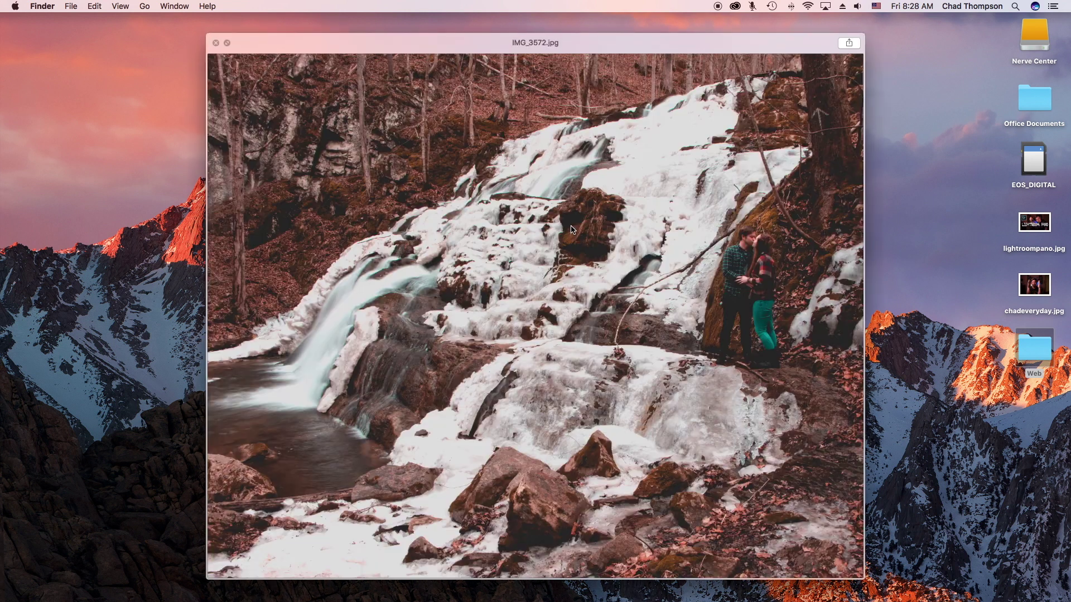